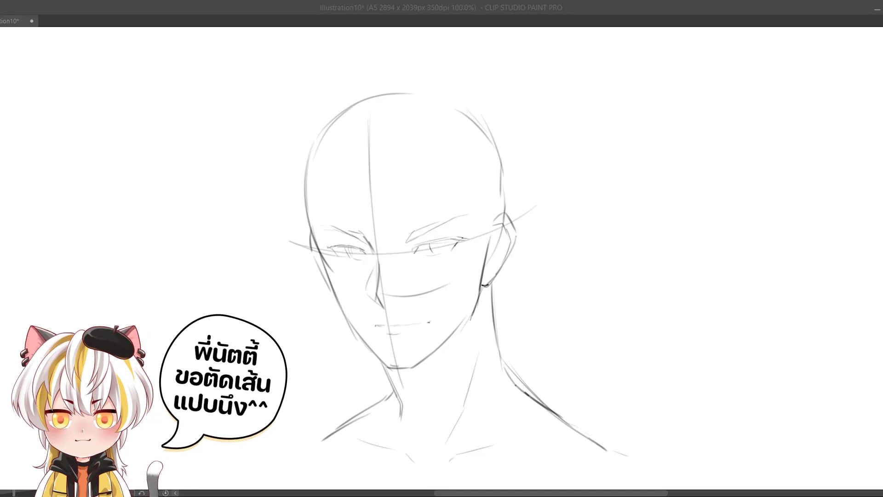
Step: Refine the rough bald head sketch by redrawing the cheek, jaw, neck, shoulder and skull contours
drag(316, 243, 313, 252)
mouse_move(316, 254)
mouse_down()
mouse_move(386, 367)
mouse_move(341, 307)
mouse_up()
drag(481, 282, 472, 318)
mouse_move(470, 320)
mouse_down()
mouse_move(410, 368)
mouse_move(404, 415)
mouse_up()
mouse_move(490, 285)
mouse_down()
mouse_move(504, 370)
mouse_move(548, 408)
mouse_up()
drag(504, 159, 505, 221)
drag(338, 117, 311, 230)
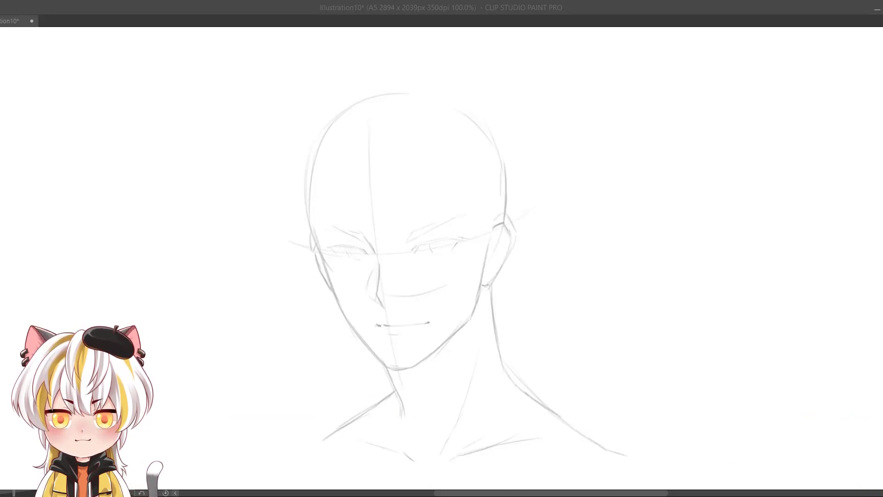
Step: Draw the inner ear folds and darken the face outline from the far temple around the chin to the ear
mouse_move(491, 229)
mouse_down()
mouse_move(505, 230)
mouse_move(512, 260)
mouse_move(483, 286)
mouse_move(507, 247)
mouse_up()
mouse_move(494, 238)
mouse_down()
mouse_move(484, 271)
mouse_move(491, 242)
mouse_move(495, 263)
mouse_up()
drag(484, 275, 480, 292)
mouse_move(315, 231)
mouse_down()
mouse_move(335, 302)
mouse_move(370, 347)
mouse_move(471, 318)
mouse_up()
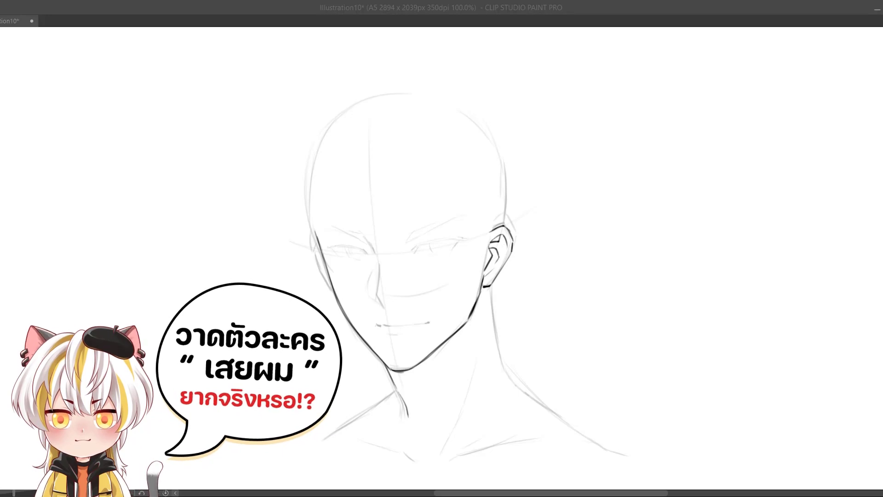
Step: Darken the neck and shoulder lines and shade the shadow under the chin
drag(474, 365, 458, 424)
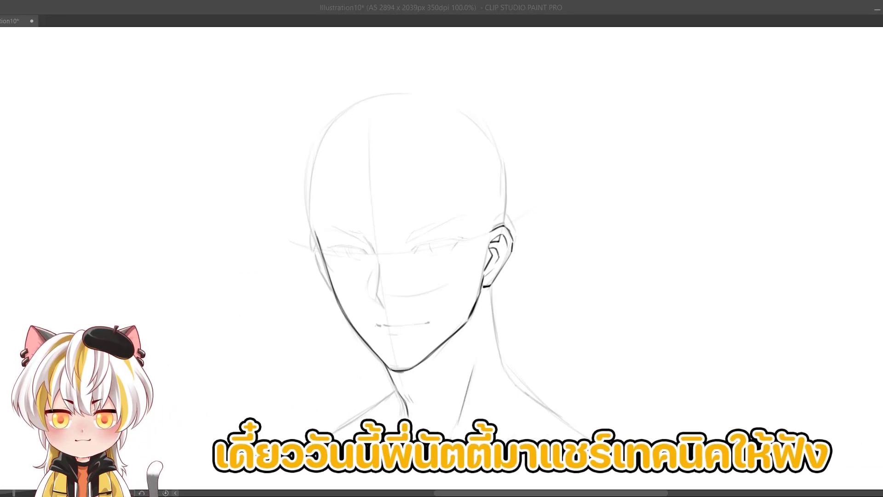
mouse_move(492, 286)
mouse_down()
mouse_move(501, 360)
mouse_move(545, 405)
mouse_up()
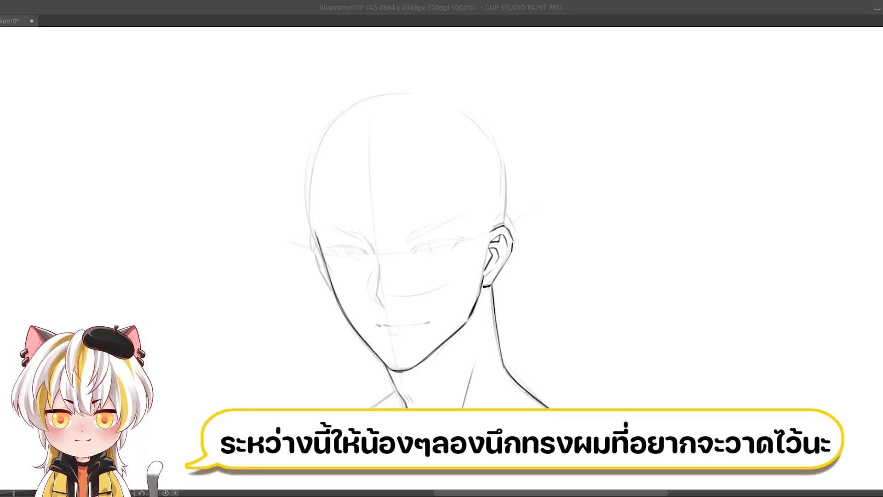
drag(397, 390, 373, 407)
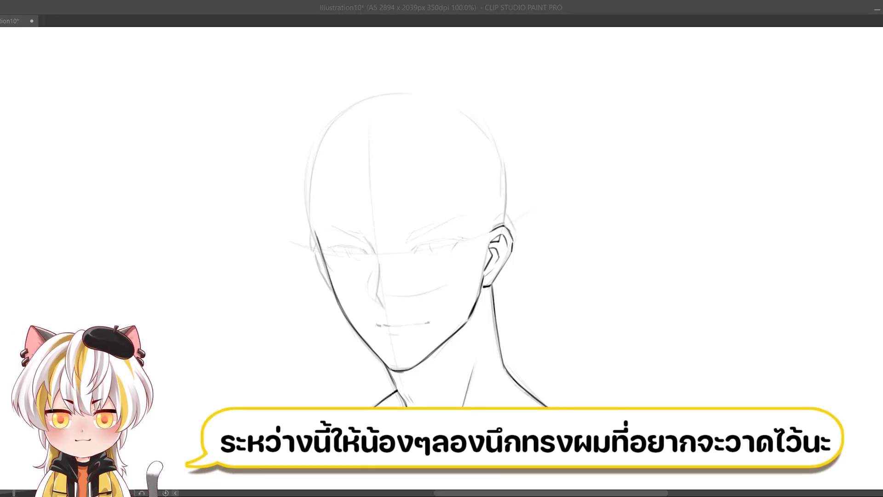
drag(389, 369, 412, 370)
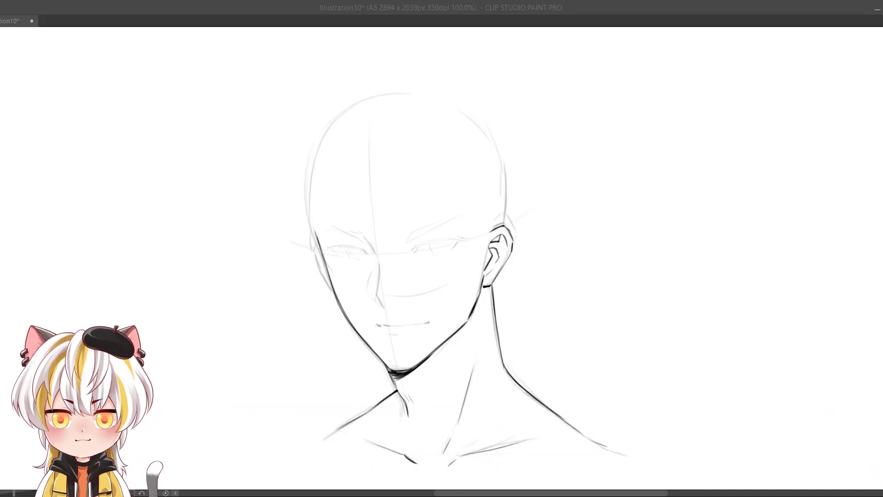
Step: Line the far cheek, nose bridge and mouth in dark strokes over the rough face
drag(315, 248, 336, 292)
drag(367, 237, 384, 308)
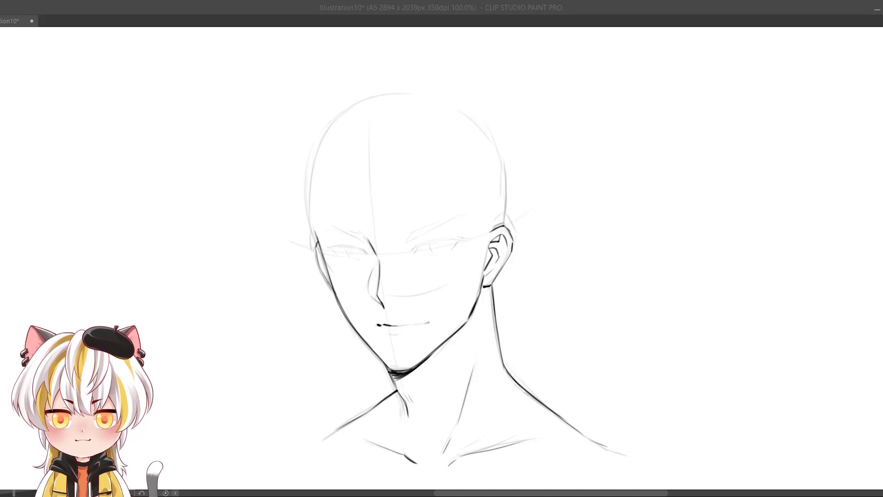
drag(412, 324, 430, 322)
Step: Draw the narrow eye and angled eyebrow on the ear side of the face
mouse_move(417, 243)
mouse_down()
mouse_move(410, 254)
mouse_move(467, 239)
mouse_move(456, 248)
mouse_move(462, 238)
mouse_up()
drag(409, 247, 435, 235)
mouse_move(406, 242)
mouse_down()
mouse_move(471, 218)
mouse_move(446, 222)
mouse_up()
drag(435, 224, 475, 218)
drag(424, 253, 449, 251)
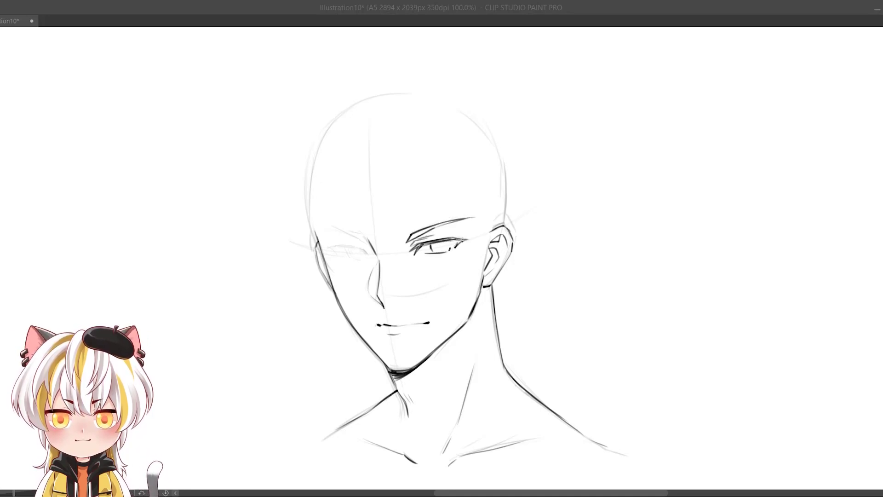
Step: Draw the matching narrow eye and eyebrow on the far side of the face
mouse_move(333, 247)
mouse_down()
mouse_move(340, 255)
mouse_move(346, 245)
mouse_up()
drag(340, 247, 367, 247)
drag(342, 251, 363, 246)
drag(338, 248, 367, 245)
drag(350, 260, 368, 257)
drag(322, 227, 369, 238)
mouse_move(316, 231)
mouse_down()
mouse_move(329, 275)
mouse_move(360, 244)
mouse_up()
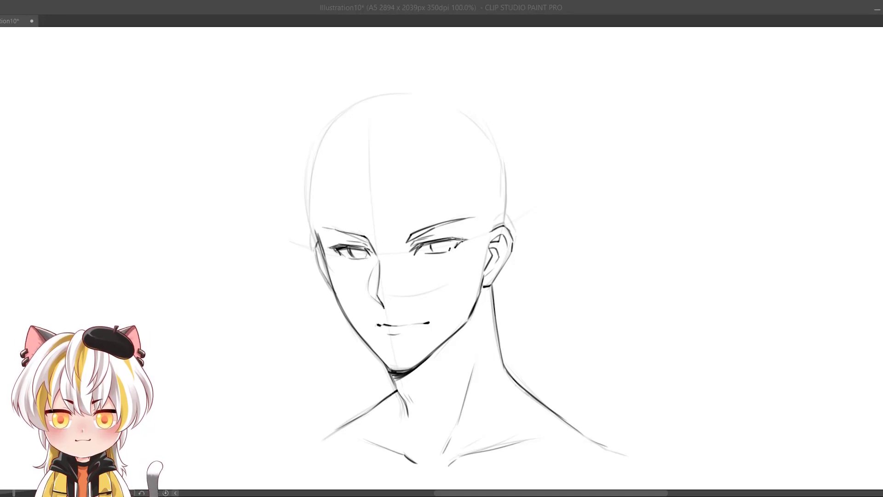
Step: Draw a clean bald skull outline from the far temple over the crown to the ear and touch up the eyebrow
drag(317, 193, 313, 228)
drag(320, 178, 314, 221)
drag(321, 165, 314, 210)
mouse_move(369, 113)
mouse_down()
mouse_move(329, 151)
mouse_move(338, 135)
mouse_up()
mouse_move(375, 113)
mouse_down()
mouse_move(342, 136)
mouse_move(415, 104)
mouse_up()
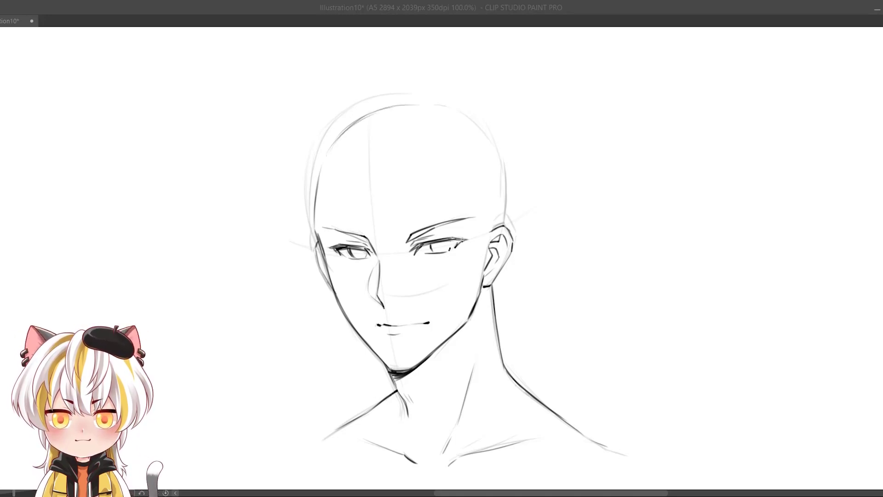
mouse_move(315, 225)
mouse_down()
mouse_move(325, 161)
mouse_move(352, 126)
mouse_up()
mouse_move(477, 121)
mouse_down()
mouse_move(502, 155)
mouse_move(508, 226)
mouse_up()
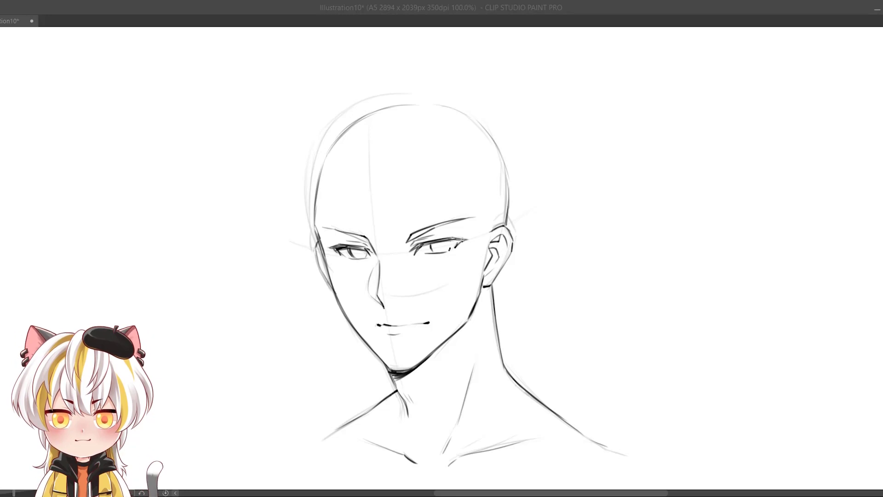
mouse_move(326, 162)
mouse_down()
mouse_move(370, 112)
mouse_move(482, 132)
mouse_move(508, 173)
mouse_up()
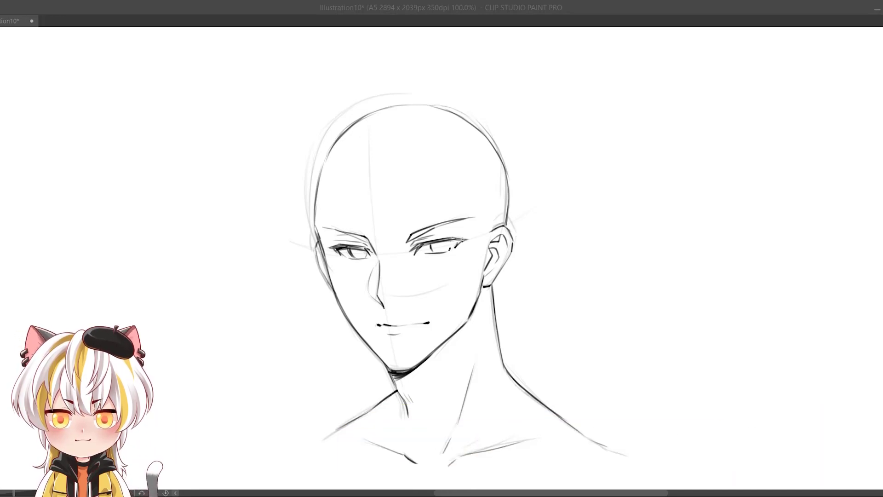
drag(436, 228, 451, 227)
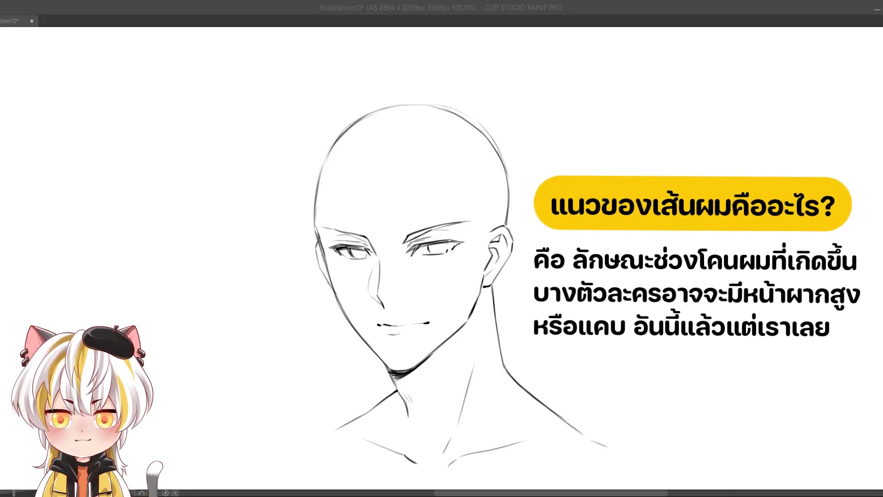
Step: Draw a light blue hairline guide straight across the forehead and down both temples
mouse_move(336, 169)
mouse_down()
mouse_move(464, 170)
mouse_move(481, 260)
mouse_up()
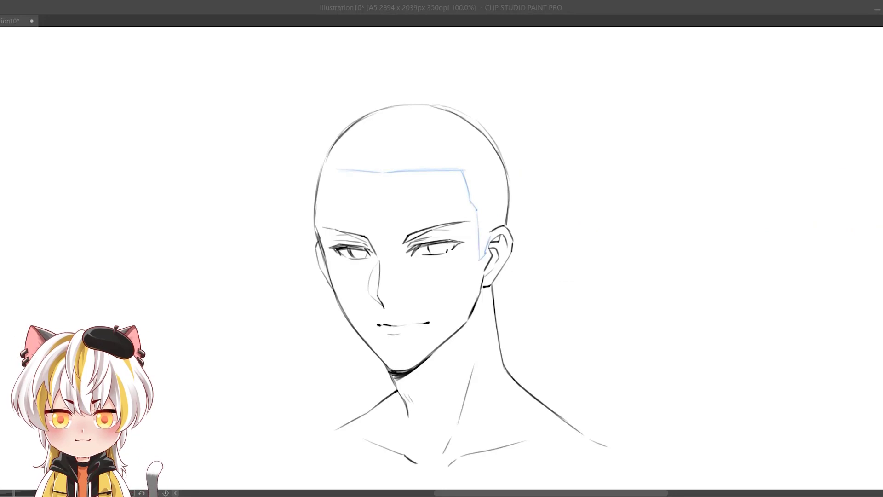
drag(337, 170, 314, 234)
drag(331, 172, 381, 174)
drag(458, 171, 478, 217)
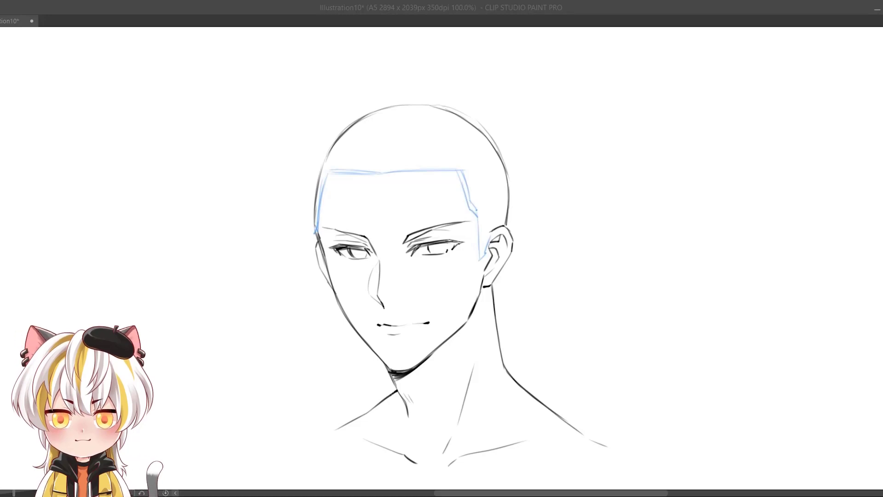
key(ctrl+z)
key(ctrl+z)
key(ctrl+z)
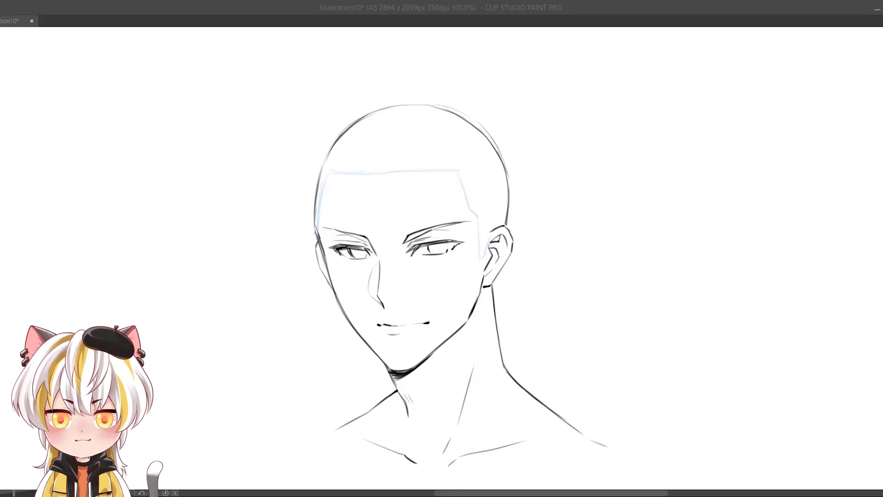
Step: Rough in the short swept-back hair volume around the head and lighten the skull outline beneath it
drag(368, 129, 369, 171)
mouse_move(316, 132)
mouse_down()
mouse_move(323, 164)
mouse_move(348, 104)
mouse_move(371, 91)
mouse_move(436, 84)
mouse_up()
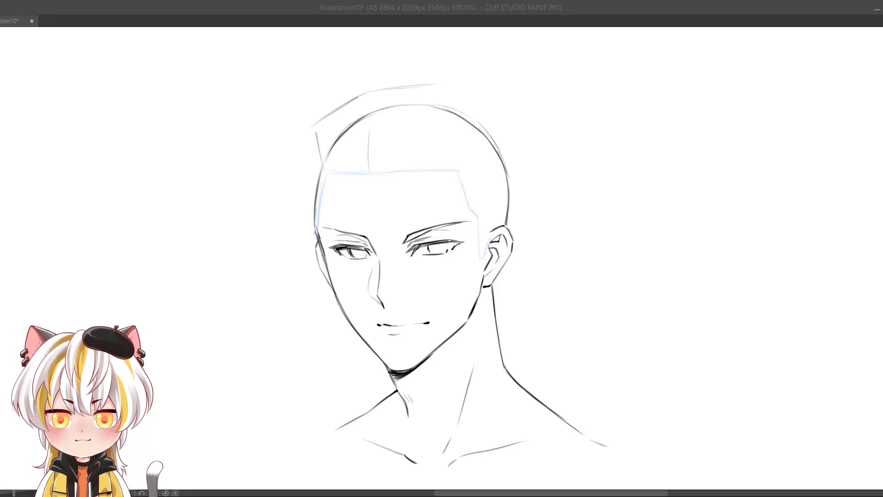
mouse_move(464, 94)
mouse_down()
mouse_move(507, 124)
mouse_move(523, 178)
mouse_up()
mouse_move(314, 131)
mouse_down()
mouse_move(294, 174)
mouse_move(311, 194)
mouse_up()
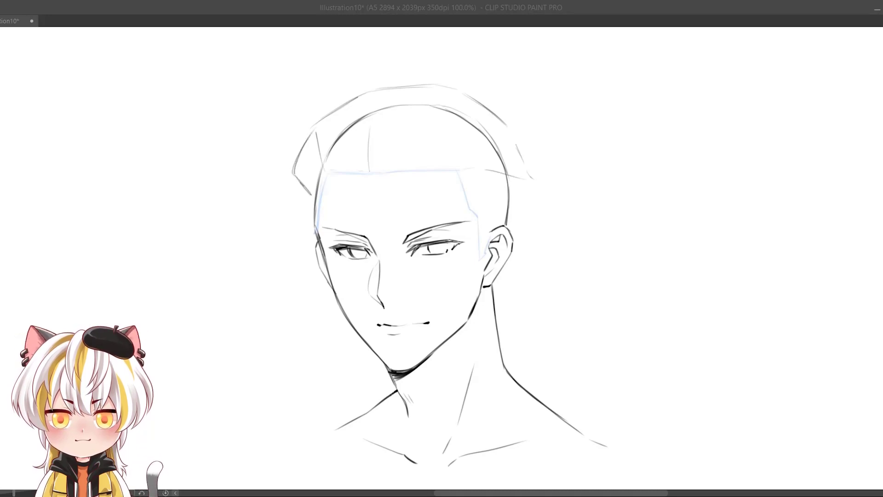
drag(467, 188, 490, 181)
drag(302, 192, 313, 239)
drag(520, 179, 515, 246)
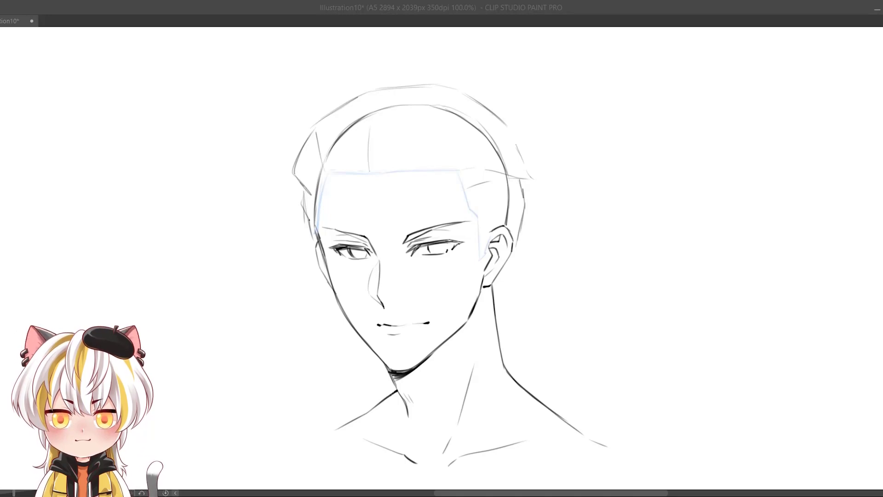
drag(321, 184, 507, 197)
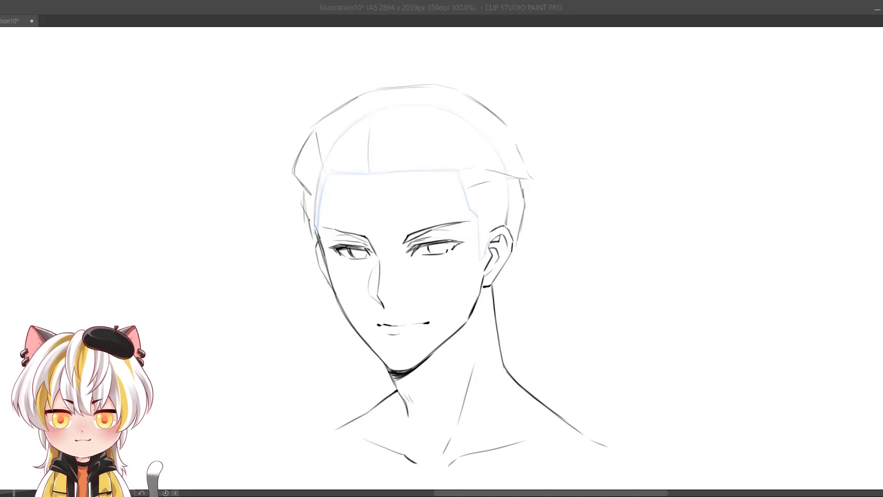
key(ctrl+z)
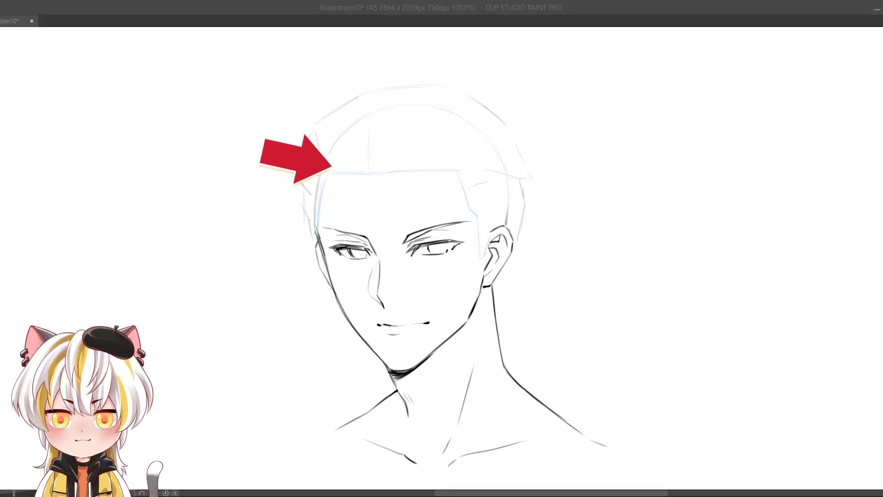
Step: Draw small tufts along the forehead hairline and curved strands sweeping up and back from them
drag(342, 172, 458, 156)
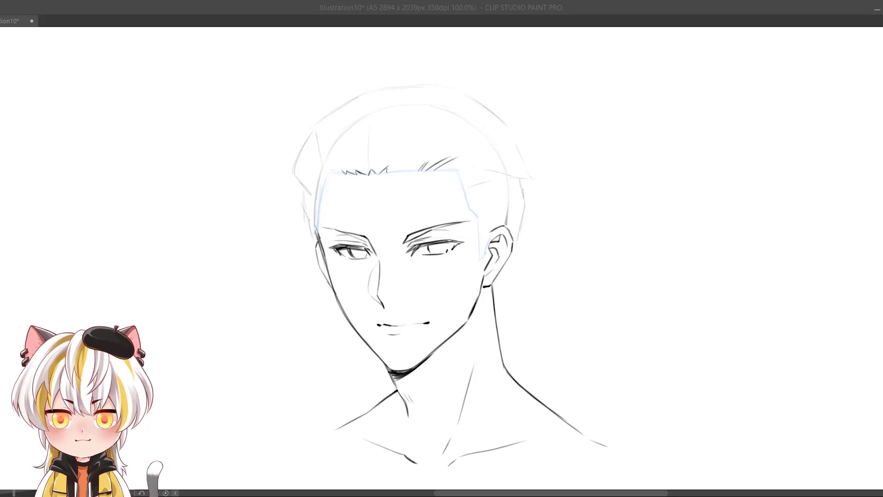
mouse_move(368, 174)
mouse_down()
mouse_move(346, 124)
mouse_move(399, 96)
mouse_up()
mouse_move(353, 135)
mouse_down()
mouse_move(387, 104)
mouse_move(459, 85)
mouse_up()
drag(371, 143, 397, 115)
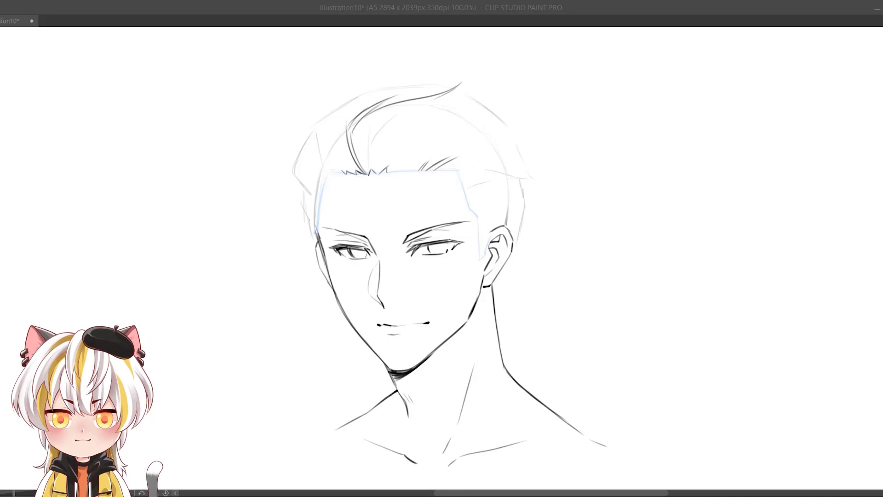
mouse_move(368, 171)
mouse_down()
mouse_move(381, 127)
mouse_move(378, 133)
mouse_up()
mouse_move(369, 174)
mouse_down()
mouse_move(368, 155)
mouse_move(402, 121)
mouse_up()
Step: Draw pointed hair tips along the crown and back of the head, plus short strands at the ear-side temple
mouse_move(394, 169)
mouse_down()
mouse_move(389, 148)
mouse_move(405, 164)
mouse_move(432, 123)
mouse_move(467, 95)
mouse_move(510, 102)
mouse_up()
mouse_move(478, 114)
mouse_down()
mouse_move(508, 103)
mouse_move(529, 147)
mouse_up()
drag(506, 158, 543, 184)
drag(454, 173, 474, 191)
mouse_move(462, 184)
mouse_down()
mouse_move(490, 205)
mouse_move(489, 218)
mouse_up()
mouse_move(465, 199)
mouse_down()
mouse_move(488, 212)
mouse_move(480, 204)
mouse_move(487, 241)
mouse_move(498, 227)
mouse_up()
drag(480, 212, 500, 226)
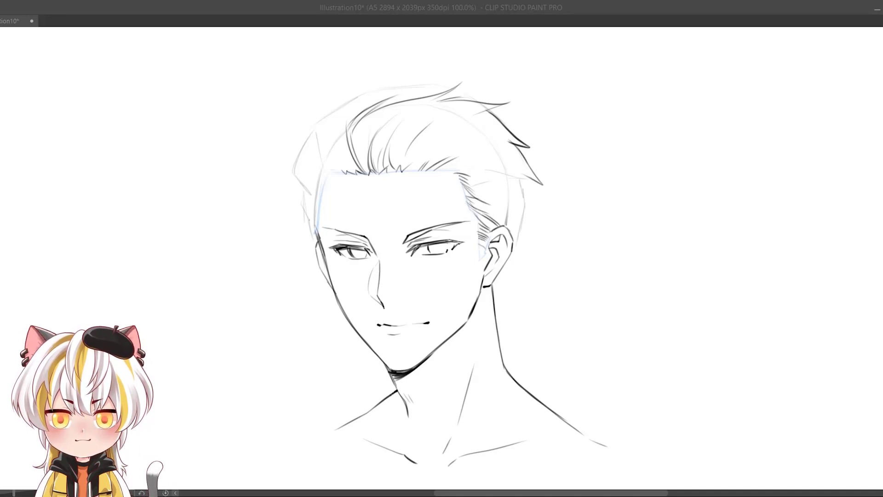
Step: Draw the jagged hair contour behind the ear, the strands combed over it and the pointed tips at the nape
drag(530, 179, 525, 205)
drag(473, 180, 512, 221)
mouse_move(504, 214)
mouse_down()
mouse_move(509, 225)
mouse_move(525, 216)
mouse_move(512, 248)
mouse_up()
drag(511, 256, 493, 298)
drag(497, 285, 495, 300)
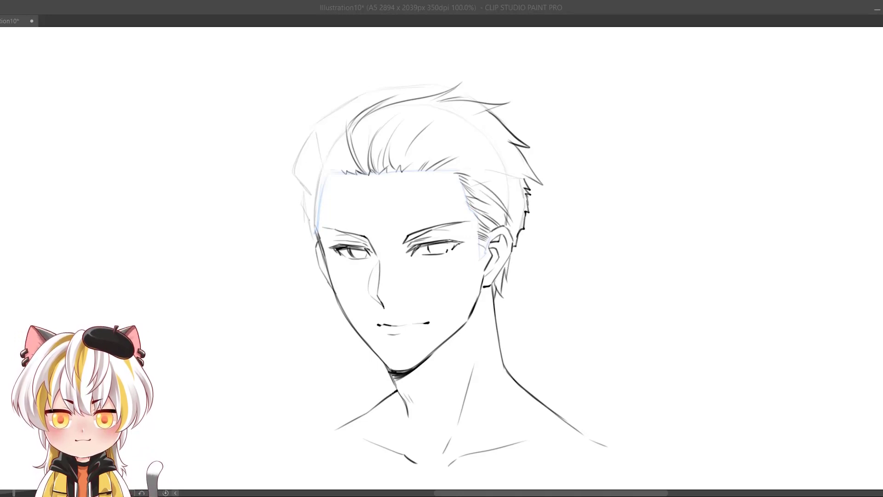
Step: Fill the top with long strands combed back from the hairline and add the flicked locks above the forehead
drag(417, 170, 468, 128)
mouse_move(429, 167)
mouse_down()
mouse_move(489, 148)
mouse_move(497, 157)
mouse_move(488, 163)
mouse_move(514, 176)
mouse_up()
drag(474, 136, 522, 175)
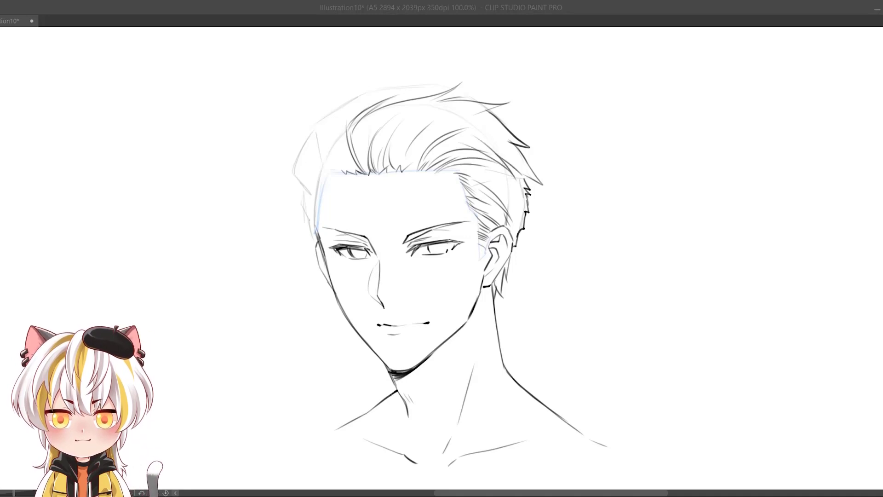
mouse_move(320, 127)
mouse_down()
mouse_move(335, 173)
mouse_move(333, 109)
mouse_move(365, 79)
mouse_up()
mouse_move(339, 115)
mouse_down()
mouse_move(371, 92)
mouse_move(423, 79)
mouse_move(482, 83)
mouse_up()
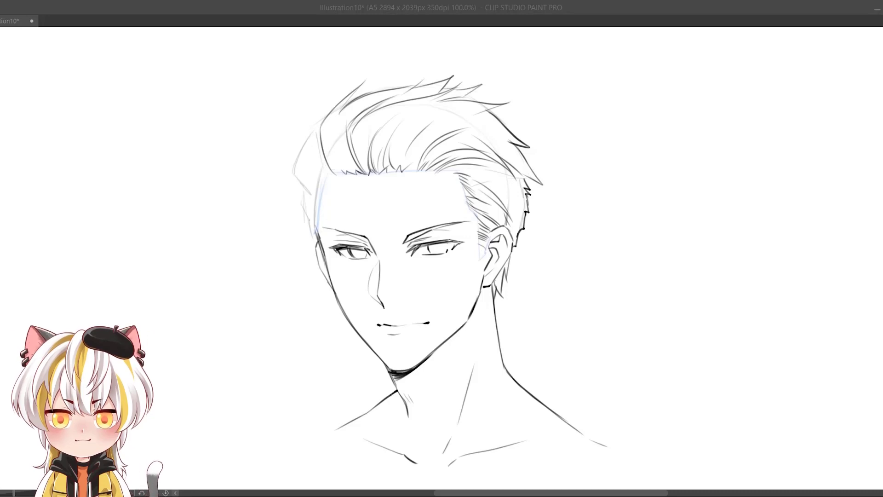
Step: Draw a loose strand falling over the forehead, the far-side hair outline and short strokes at that hairline corner
mouse_move(357, 172)
mouse_down()
mouse_move(352, 232)
mouse_move(355, 197)
mouse_up()
drag(324, 118, 315, 201)
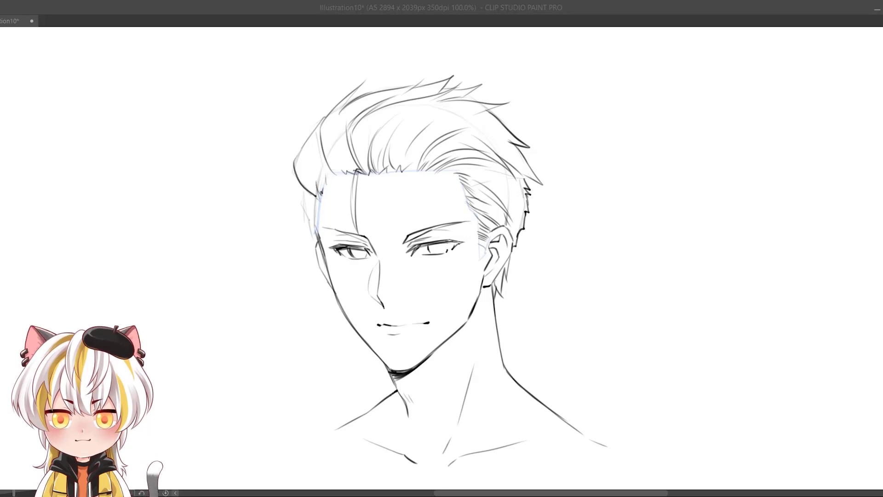
drag(327, 167, 332, 178)
drag(323, 165, 329, 177)
drag(319, 142, 325, 173)
drag(344, 144, 329, 172)
Step: Draw the short trimmed hair and its jagged edge along the far temple
drag(299, 185, 315, 235)
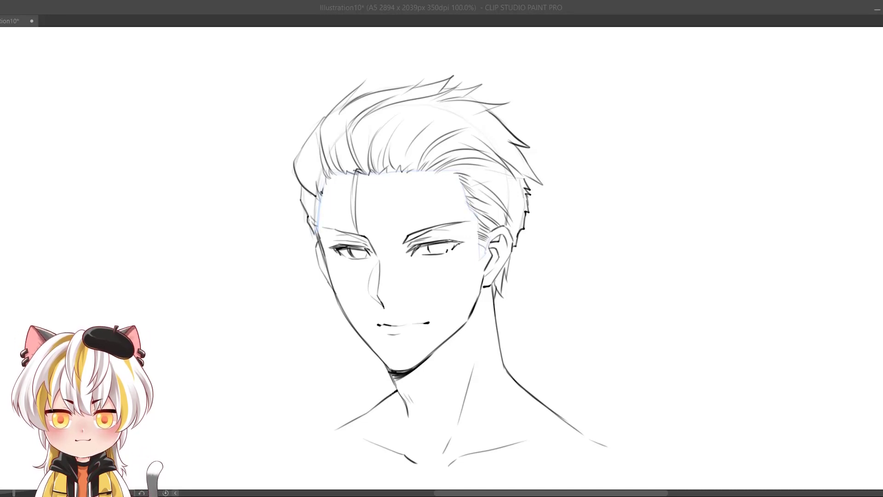
drag(319, 206, 315, 237)
drag(318, 136, 316, 185)
Step: Add a pointed tuft on the crown and finish the swept-back hair with extra contour and strand lines
drag(398, 72, 390, 90)
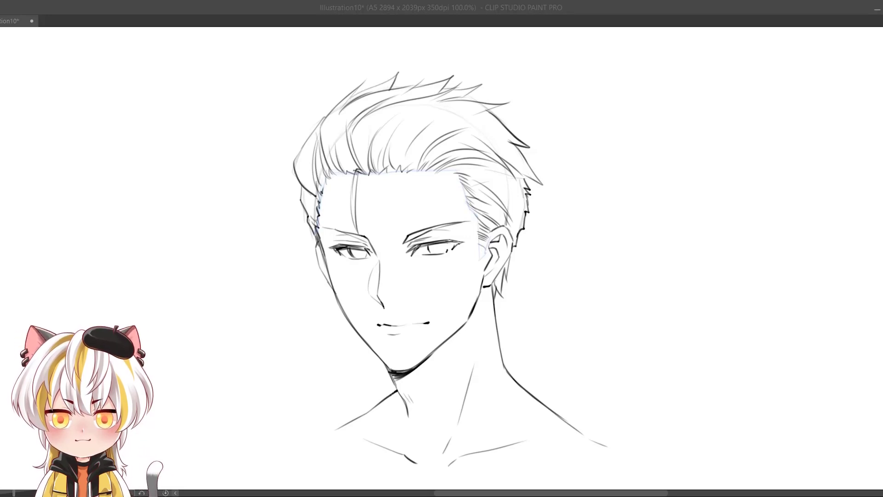
drag(295, 162, 323, 121)
drag(441, 108, 392, 159)
drag(489, 120, 417, 137)
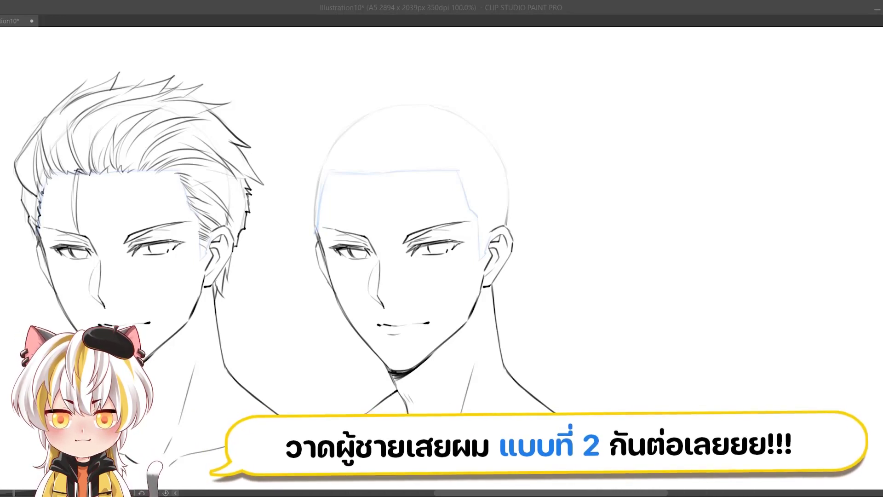
Step: Rough in long slicked-back hair on the second head, hanging down both sides, with a bun on the crown
drag(421, 98, 378, 169)
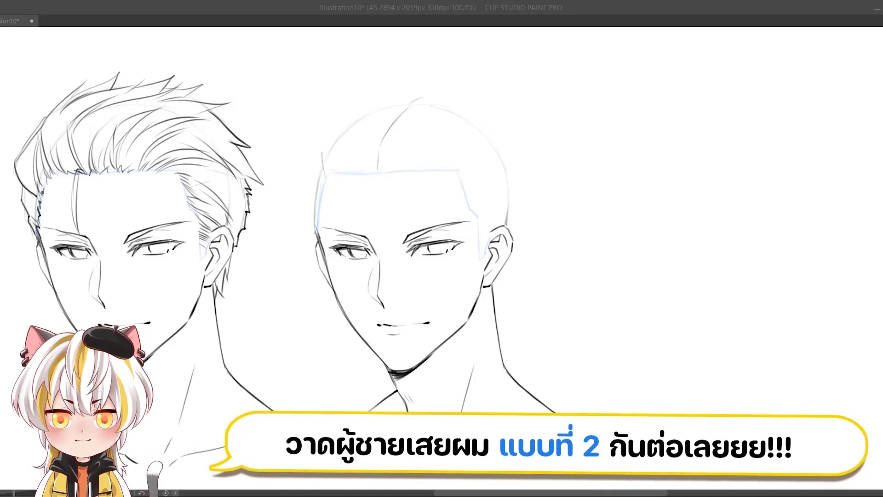
drag(353, 109, 320, 141)
mouse_move(321, 150)
mouse_down()
mouse_move(309, 175)
mouse_move(314, 240)
mouse_up()
mouse_move(321, 139)
mouse_down()
mouse_move(411, 95)
mouse_move(516, 152)
mouse_move(522, 230)
mouse_move(560, 411)
mouse_up()
drag(350, 327, 375, 408)
drag(506, 230, 523, 196)
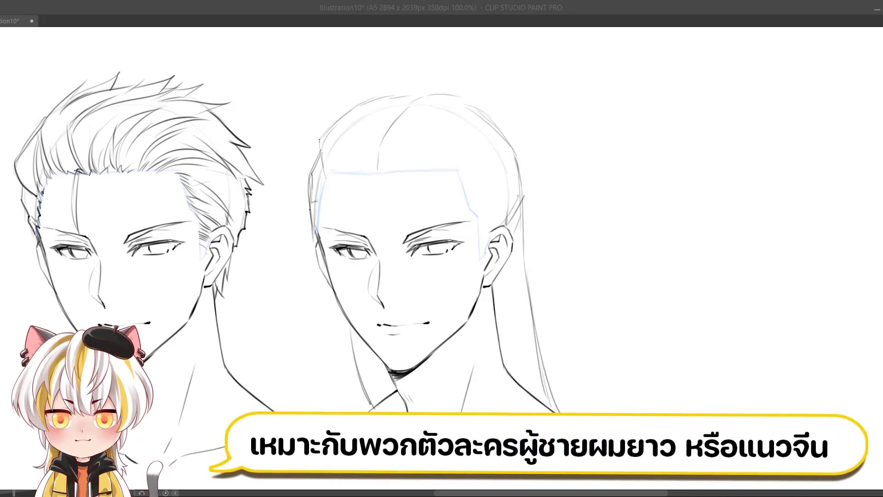
mouse_move(410, 93)
mouse_down()
mouse_move(359, 157)
mouse_move(365, 143)
mouse_up()
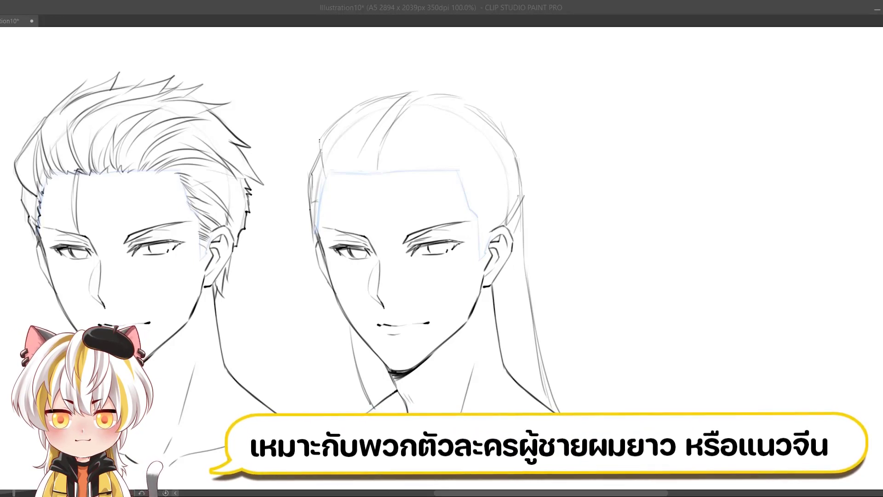
mouse_move(444, 95)
mouse_down()
mouse_move(504, 75)
mouse_move(504, 119)
mouse_up()
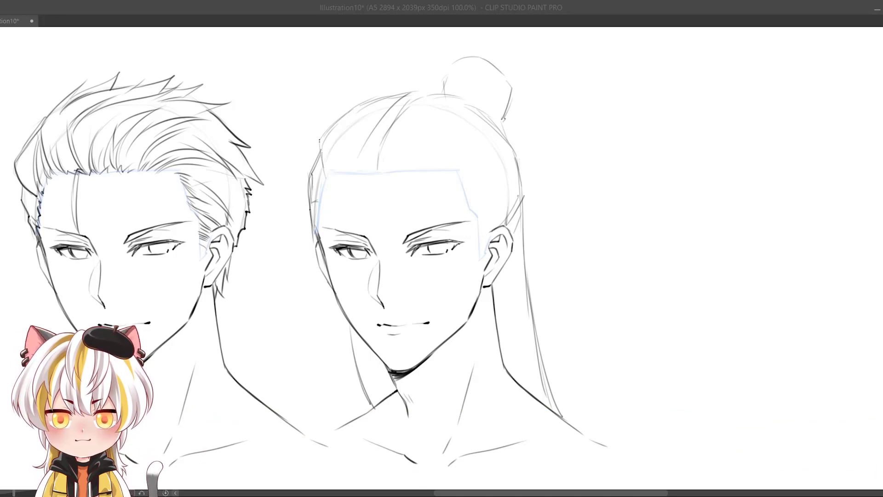
Step: Redraw the blue hairline guide on the second head with a dip at the center and lighten the rough hair sketch
mouse_move(381, 176)
mouse_down()
mouse_move(456, 163)
mouse_move(477, 219)
mouse_up()
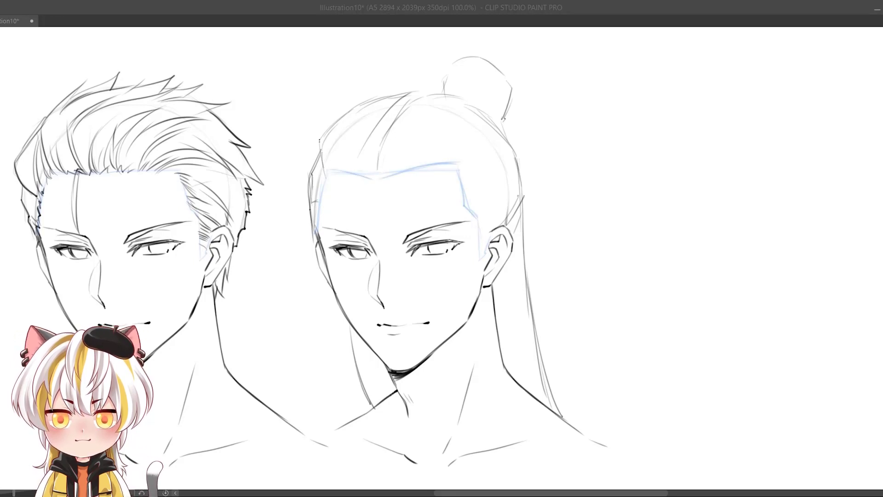
drag(413, 95, 439, 96)
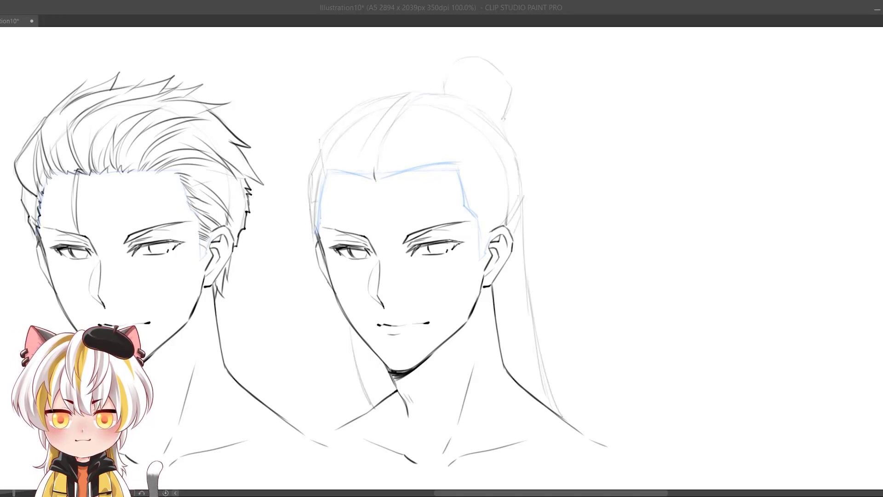
Step: Draw dark swept-back strands from the far half of the second head's hairline, with the far-side contour and temple edge
drag(368, 154, 375, 181)
mouse_move(439, 90)
mouse_down()
mouse_move(377, 175)
mouse_move(404, 102)
mouse_up()
drag(381, 125, 371, 143)
mouse_move(409, 90)
mouse_down()
mouse_move(362, 116)
mouse_move(357, 173)
mouse_move(373, 180)
mouse_up()
drag(343, 123, 339, 171)
drag(355, 153, 346, 175)
drag(327, 145, 325, 172)
mouse_move(382, 98)
mouse_down()
mouse_move(337, 131)
mouse_move(348, 154)
mouse_up()
mouse_move(338, 122)
mouse_down()
mouse_move(319, 148)
mouse_move(311, 199)
mouse_up()
mouse_move(327, 169)
mouse_down()
mouse_move(312, 227)
mouse_move(318, 243)
mouse_up()
drag(320, 200, 322, 253)
Step: Draw the near-side strands and contour pulled from the forehead, temple and ear toward the second head's bun
drag(471, 108, 389, 177)
drag(512, 153, 516, 210)
drag(521, 177, 482, 239)
drag(491, 235, 478, 249)
drag(463, 189, 479, 213)
mouse_move(510, 160)
mouse_down()
mouse_move(480, 214)
mouse_move(482, 198)
mouse_up()
drag(476, 116, 440, 163)
drag(475, 109, 431, 161)
drag(459, 93, 477, 107)
mouse_move(486, 111)
mouse_down()
mouse_move(488, 152)
mouse_move(464, 191)
mouse_move(470, 208)
mouse_up()
drag(501, 157, 472, 199)
drag(505, 134, 485, 181)
drag(488, 115, 512, 151)
drag(448, 162, 457, 166)
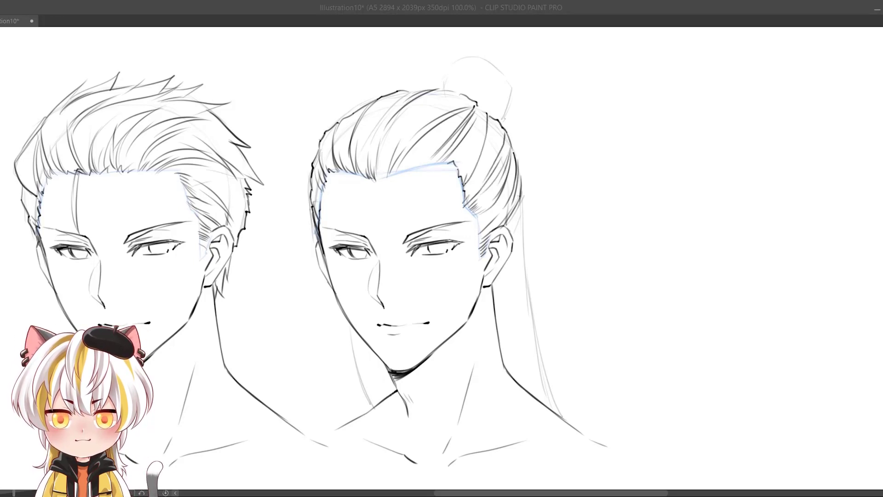
Step: Add short strands along the second head's front hairline to form its jagged edge and fill out the swept-back hair
drag(383, 145, 374, 181)
drag(393, 130, 372, 165)
drag(430, 158, 406, 172)
drag(444, 154, 418, 168)
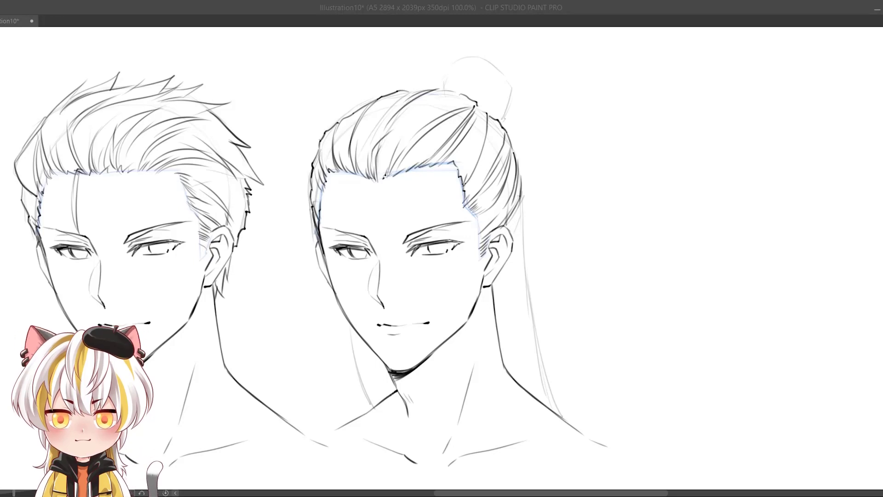
drag(448, 138, 415, 167)
drag(456, 154, 443, 165)
drag(475, 127, 458, 160)
Step: Draw the bun's dark outline on the second head's crown and fill it with curved strand lines and a tied base
mouse_move(444, 72)
mouse_down()
mouse_move(443, 92)
mouse_move(513, 99)
mouse_move(501, 115)
mouse_up()
drag(488, 98, 485, 114)
drag(496, 90, 481, 110)
drag(502, 80, 480, 105)
drag(463, 65, 453, 93)
drag(497, 63, 465, 91)
mouse_move(485, 89)
mouse_down()
mouse_move(475, 98)
mouse_move(493, 115)
mouse_up()
mouse_move(507, 108)
mouse_down()
mouse_move(497, 118)
mouse_move(507, 111)
mouse_up()
Step: Draw the long hair hanging behind the neck on both sides of the second head and finish the temple edge before the ear
drag(350, 321, 374, 408)
drag(352, 336, 373, 405)
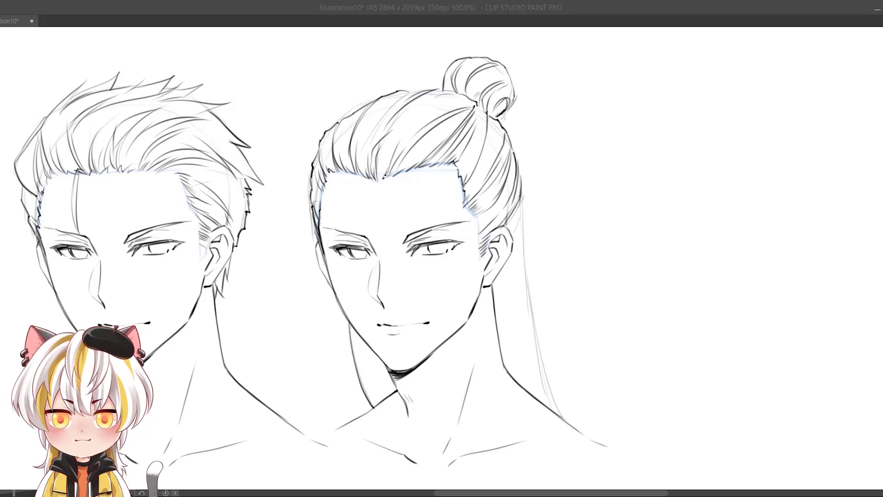
drag(522, 199, 570, 424)
drag(528, 258, 572, 428)
drag(514, 221, 524, 313)
drag(507, 255, 519, 329)
drag(503, 267, 536, 392)
drag(501, 366, 582, 434)
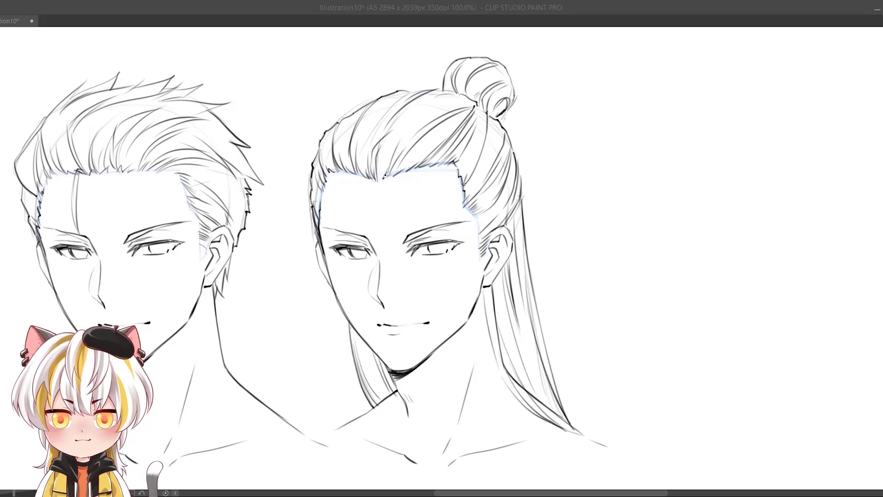
drag(509, 197, 481, 225)
drag(476, 219, 478, 238)
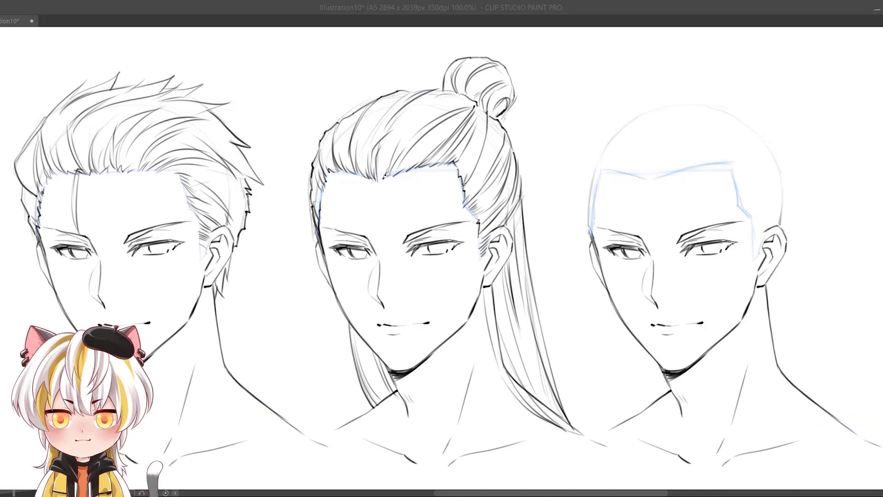
Step: Clear the copied hairline guide from the third head and draw a new, straighter blue hairline with temple and sideburn edges
key(Delete)
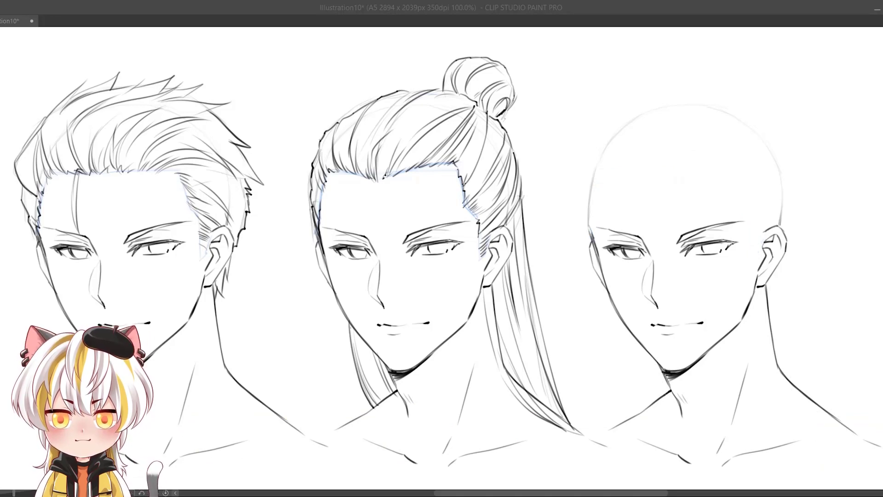
mouse_move(651, 174)
mouse_down()
mouse_move(741, 175)
mouse_move(749, 276)
mouse_up()
drag(596, 178, 645, 182)
drag(596, 180, 592, 239)
drag(746, 176, 738, 190)
drag(741, 207, 752, 252)
drag(647, 182, 710, 174)
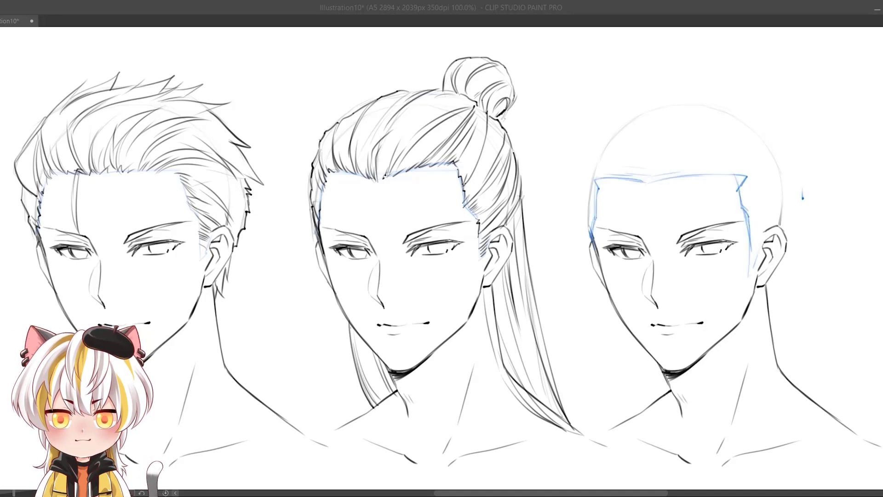
Step: Sketch light hair direction strokes above the third head's forehead and scattered short spikes around the skull outline
drag(642, 142, 646, 179)
mouse_move(614, 127)
mouse_down()
mouse_move(658, 90)
mouse_move(610, 122)
mouse_up()
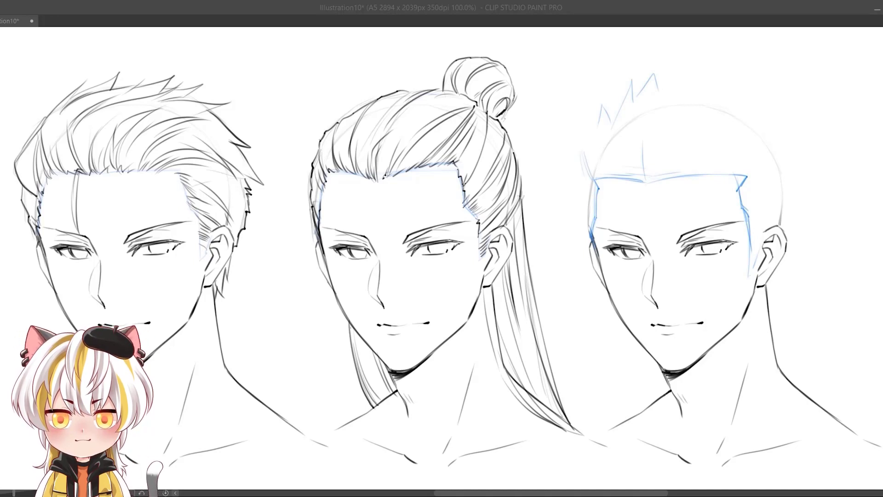
drag(632, 141, 642, 182)
drag(629, 160, 640, 180)
drag(686, 142, 678, 175)
drag(665, 87, 734, 107)
mouse_move(776, 134)
mouse_down()
mouse_move(791, 150)
mouse_move(792, 191)
mouse_up()
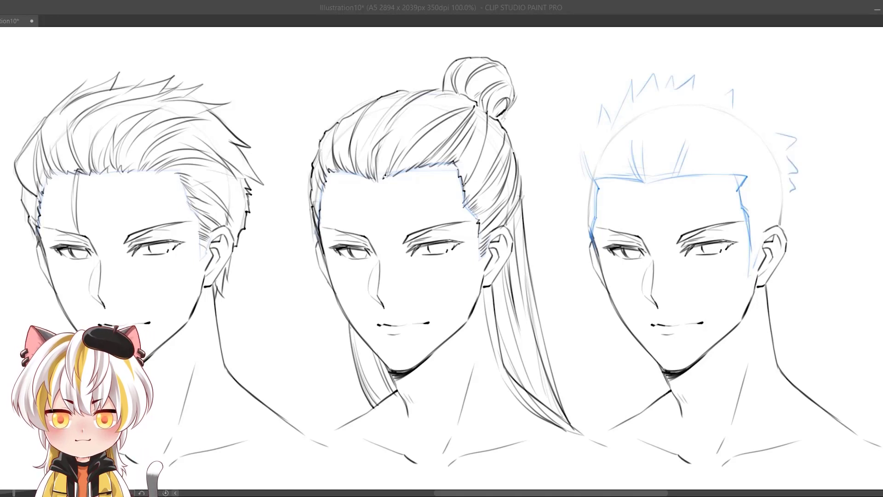
Step: Complete the rough spiky outline around the third head, filling the gaps at the far temple, crown and near side
drag(581, 149, 586, 225)
drag(795, 193, 786, 232)
drag(736, 94, 787, 120)
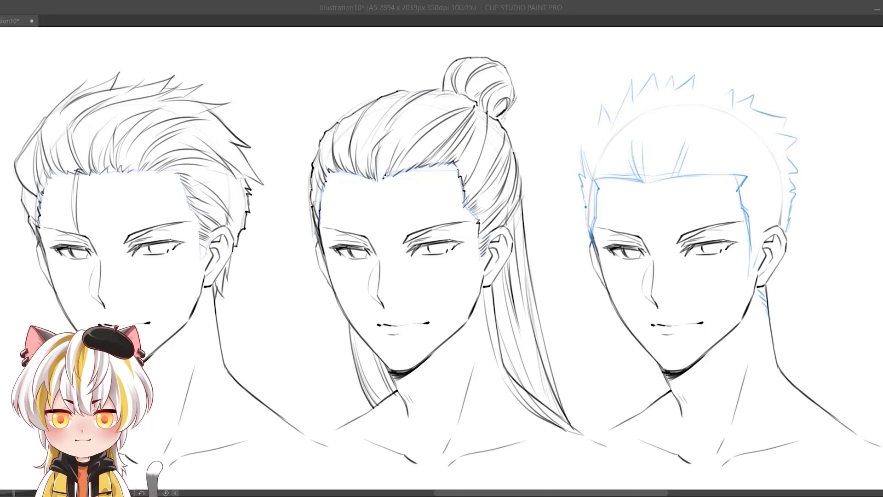
drag(597, 126, 604, 112)
drag(609, 115, 631, 86)
drag(695, 92, 730, 79)
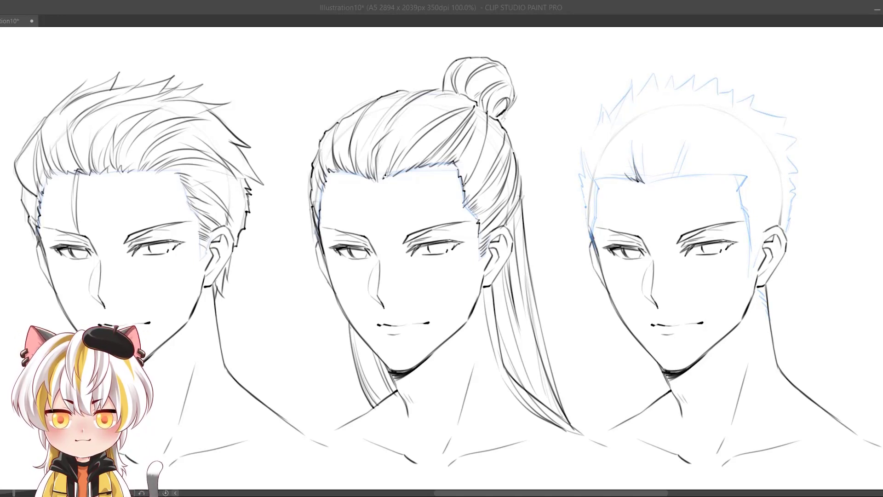
Step: Draw the dark spiky contour and short strands along the far temple and far front hairline of the third head
drag(612, 137, 617, 179)
mouse_move(615, 141)
mouse_down()
mouse_move(623, 178)
mouse_move(598, 110)
mouse_move(611, 125)
mouse_move(584, 178)
mouse_up()
drag(597, 123, 596, 211)
drag(584, 165, 591, 233)
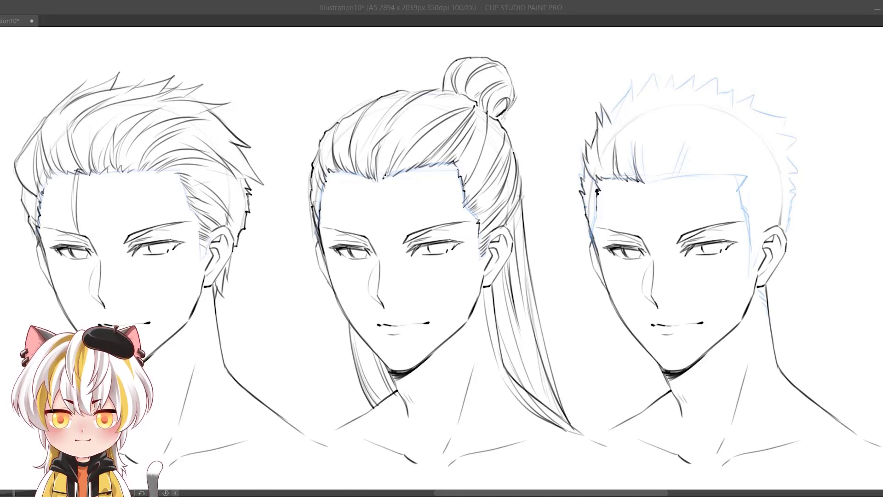
drag(596, 200, 591, 233)
Step: Draw upswept pointed tufts above the middle of the third head's forehead and the dark spikes on its far-side crown
mouse_move(666, 139)
mouse_down()
mouse_move(653, 179)
mouse_move(662, 105)
mouse_up()
drag(681, 115, 669, 151)
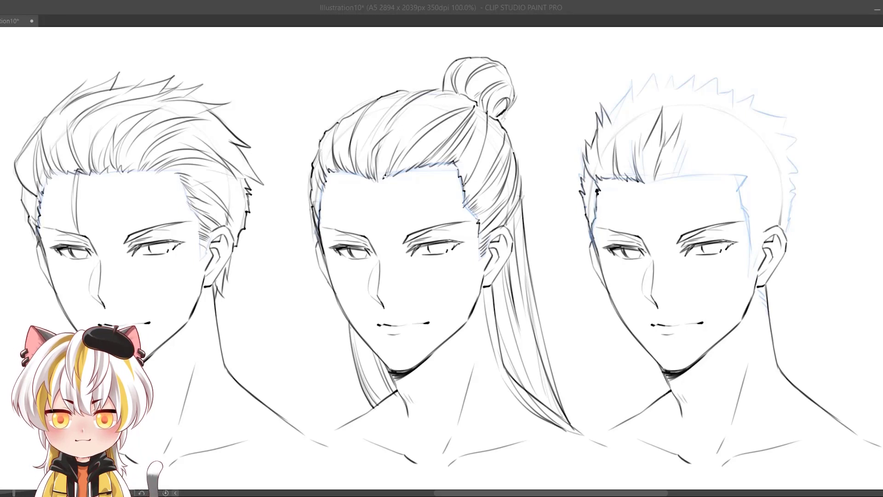
drag(641, 123, 635, 162)
drag(626, 125, 620, 165)
drag(632, 123, 628, 154)
drag(703, 121, 681, 157)
drag(726, 140, 713, 149)
mouse_move(627, 92)
mouse_down()
mouse_move(612, 118)
mouse_move(627, 104)
mouse_up()
mouse_move(655, 76)
mouse_down()
mouse_move(632, 104)
mouse_move(639, 132)
mouse_move(627, 147)
mouse_up()
drag(639, 159, 628, 183)
drag(616, 147, 605, 176)
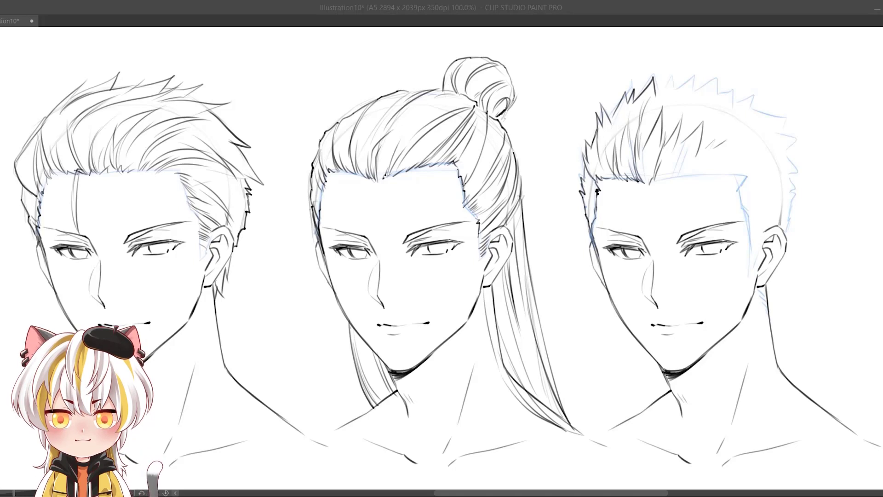
Step: Add strands rising from the central hairline and dark spikes along the top of the third head's crown
drag(683, 175, 655, 185)
drag(691, 152, 673, 176)
drag(692, 116, 684, 143)
mouse_move(656, 95)
mouse_down()
mouse_move(688, 82)
mouse_move(673, 109)
mouse_up()
drag(698, 93, 693, 117)
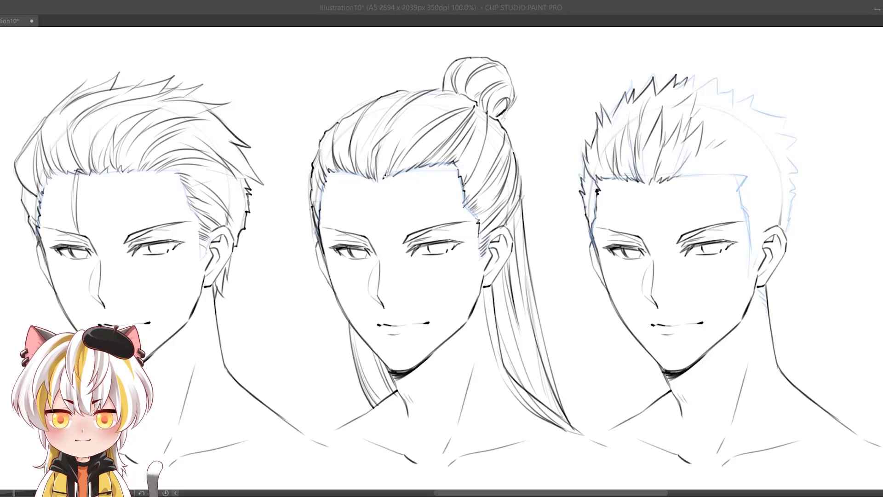
Step: Draw short backswept strands and the jagged edge along the near half of the third head's front hairline
drag(701, 172, 681, 179)
drag(747, 164, 735, 179)
drag(722, 170, 707, 178)
drag(729, 140, 707, 165)
mouse_move(740, 136)
mouse_down()
mouse_move(713, 169)
mouse_move(725, 168)
mouse_up()
drag(749, 149, 723, 177)
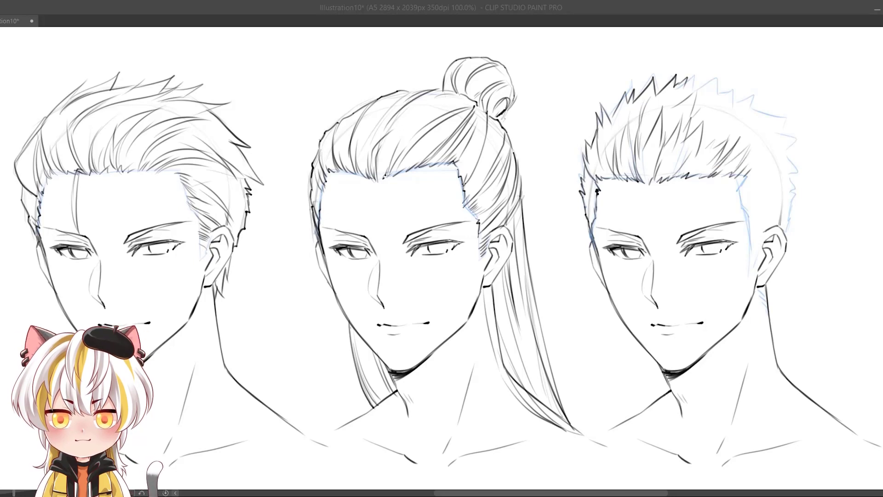
Step: Draw the dark spiky contour from the third head's crown down to the near ear, plus short hair at the nape
drag(732, 86, 713, 123)
mouse_move(685, 81)
mouse_down()
mouse_move(766, 98)
mouse_move(796, 132)
mouse_up()
mouse_move(797, 135)
mouse_down()
mouse_move(782, 149)
mouse_move(784, 233)
mouse_up()
drag(759, 288, 768, 313)
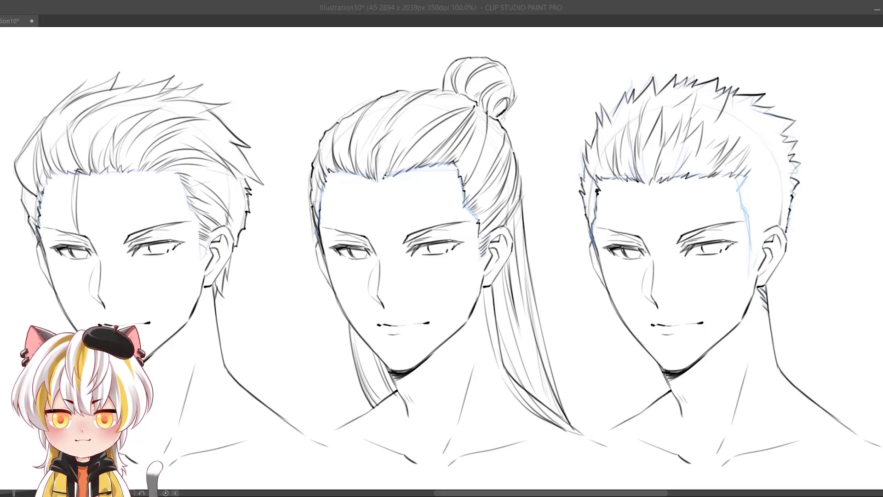
Step: Draw the near temple edge and sideburn of the third head and fill its side with short pointed tufts around the ear
drag(746, 177, 739, 201)
drag(773, 161, 751, 181)
drag(758, 118, 734, 153)
mouse_move(779, 143)
mouse_down()
mouse_move(753, 169)
mouse_move(775, 179)
mouse_up()
drag(750, 199, 750, 252)
drag(757, 251, 748, 263)
drag(771, 210, 760, 223)
drag(754, 223, 749, 235)
drag(787, 220, 768, 230)
drag(793, 176, 780, 191)
mouse_move(782, 130)
mouse_down()
mouse_move(768, 139)
mouse_move(792, 186)
mouse_up()
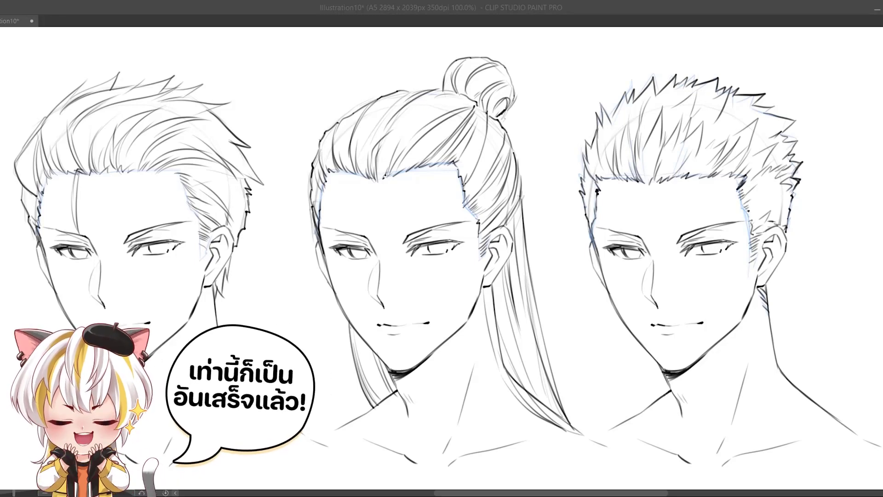